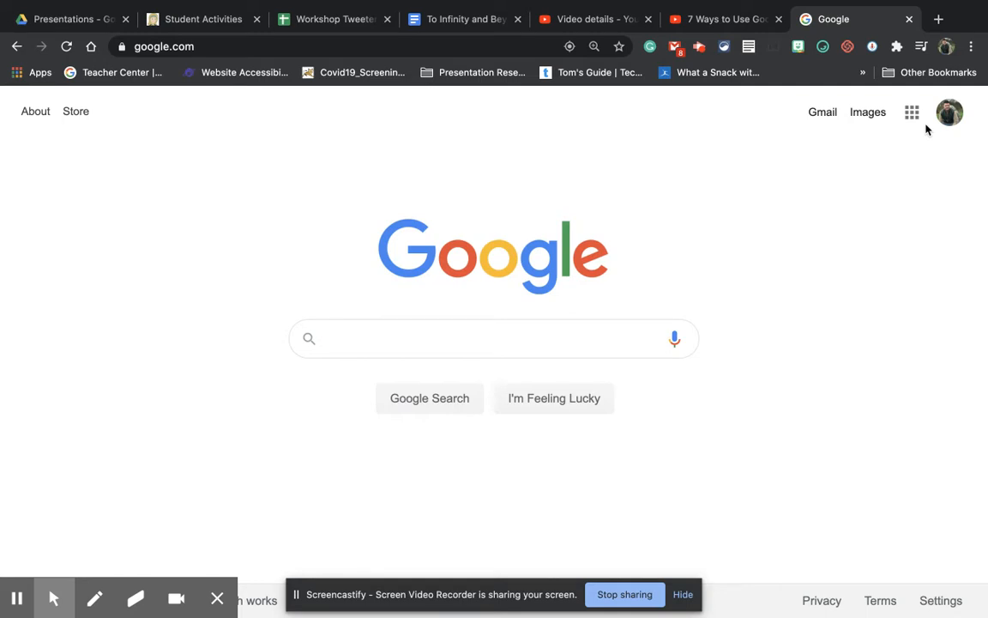
Open Google Drive from the Google home page and show the additional new-file types, including Google Forms.
{"action": "left_click", "coordinate": [913, 113]}
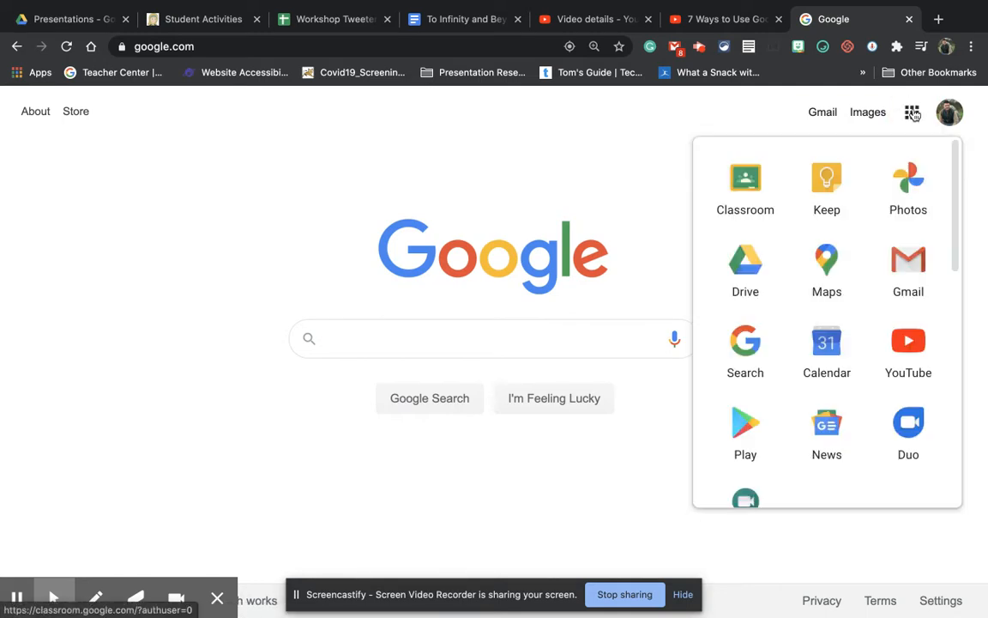
{"action": "left_click", "coordinate": [751, 257]}
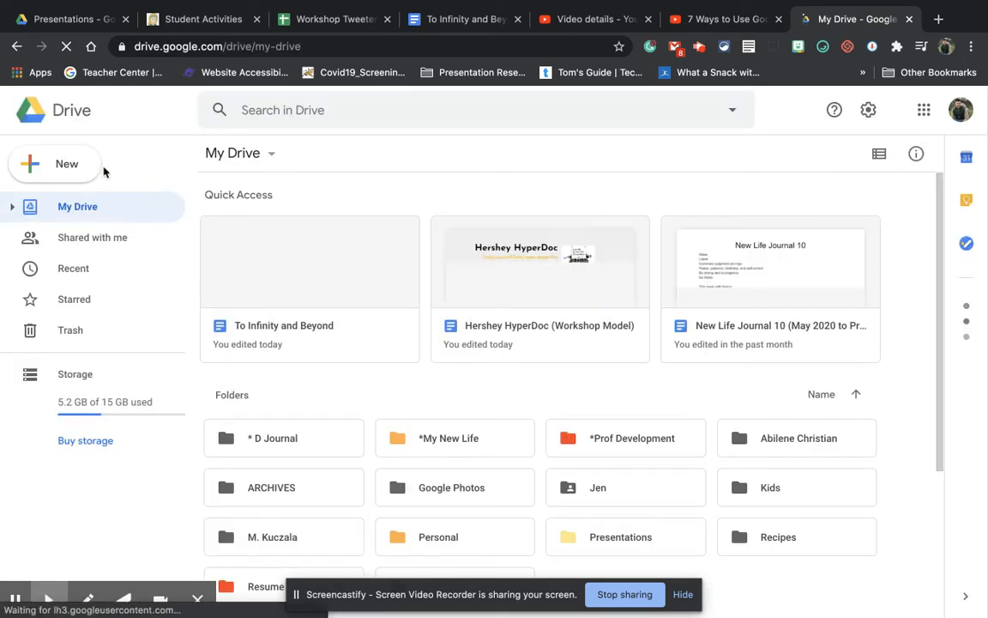
{"action": "left_click", "coordinate": [70, 169]}
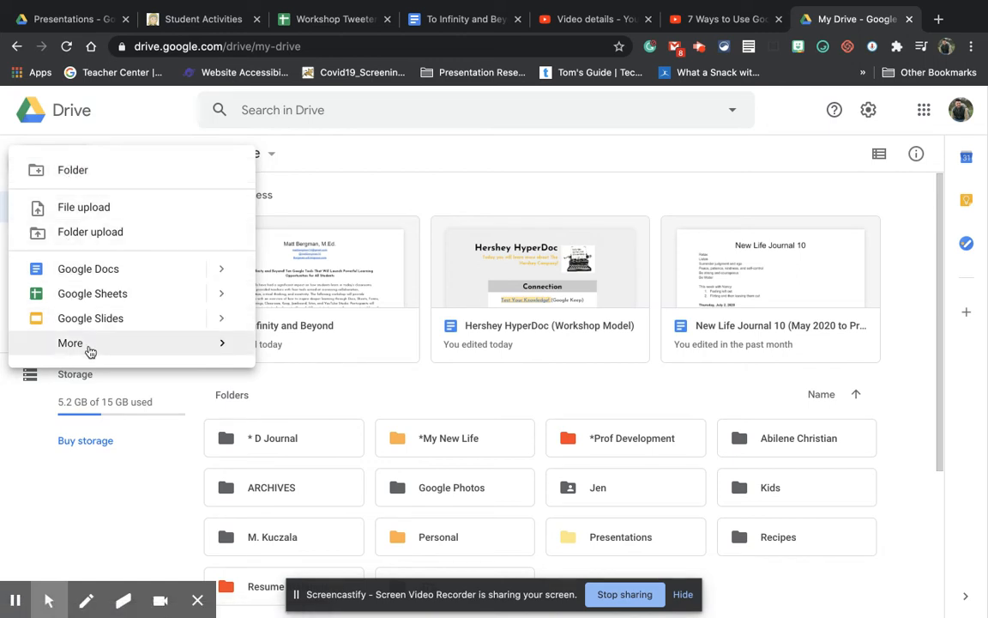
{"action": "mouse_move", "coordinate": [88, 348]}
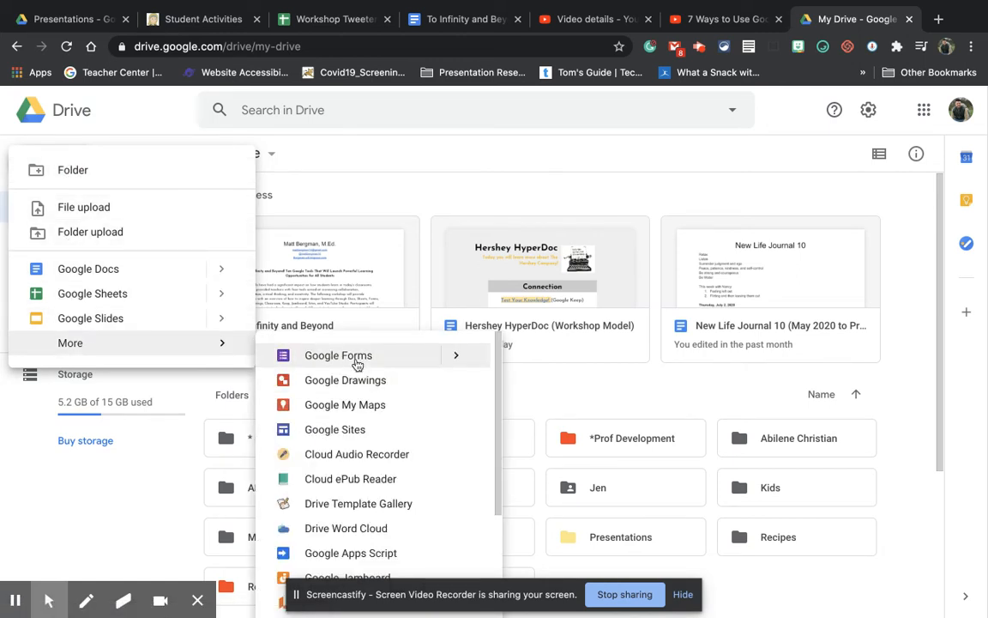
Go to forms.google.com and create a new blank form.
{"action": "left_click", "coordinate": [308, 47]}
{"action": "type", "text": "form"}
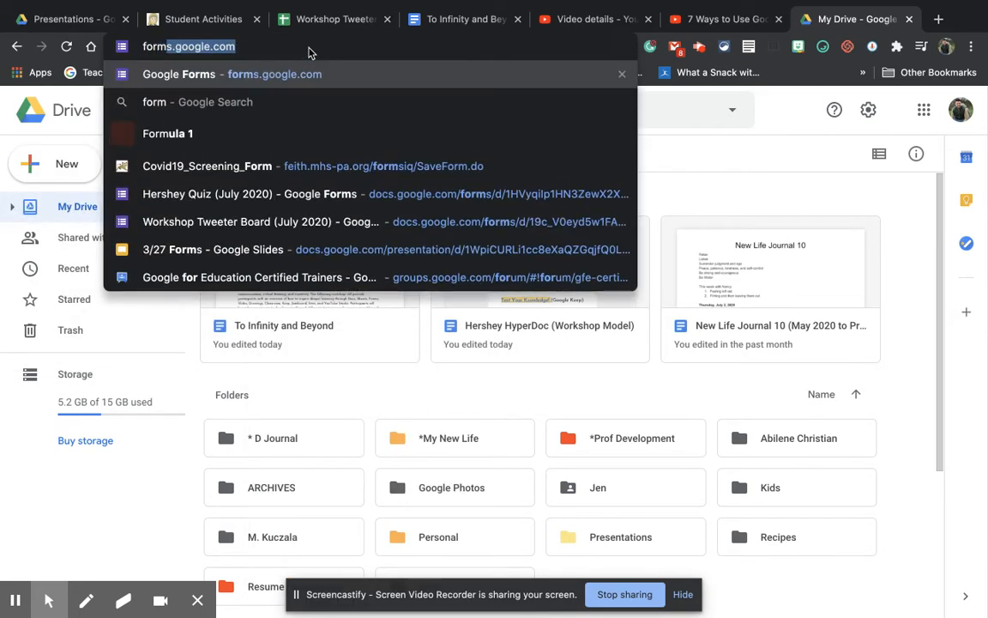
{"action": "key", "text": "Return"}
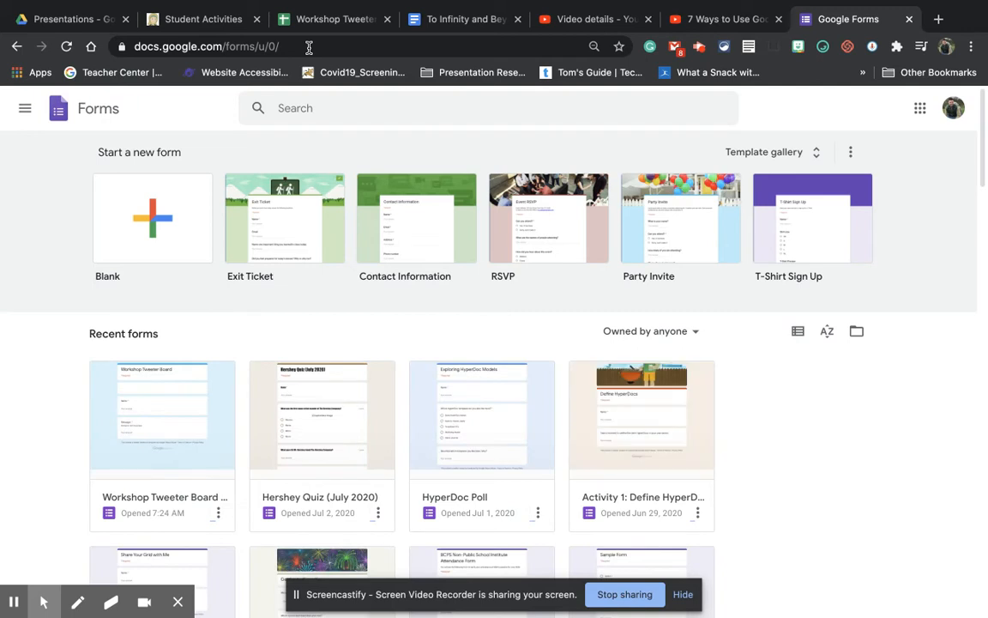
{"action": "left_click", "coordinate": [159, 221]}
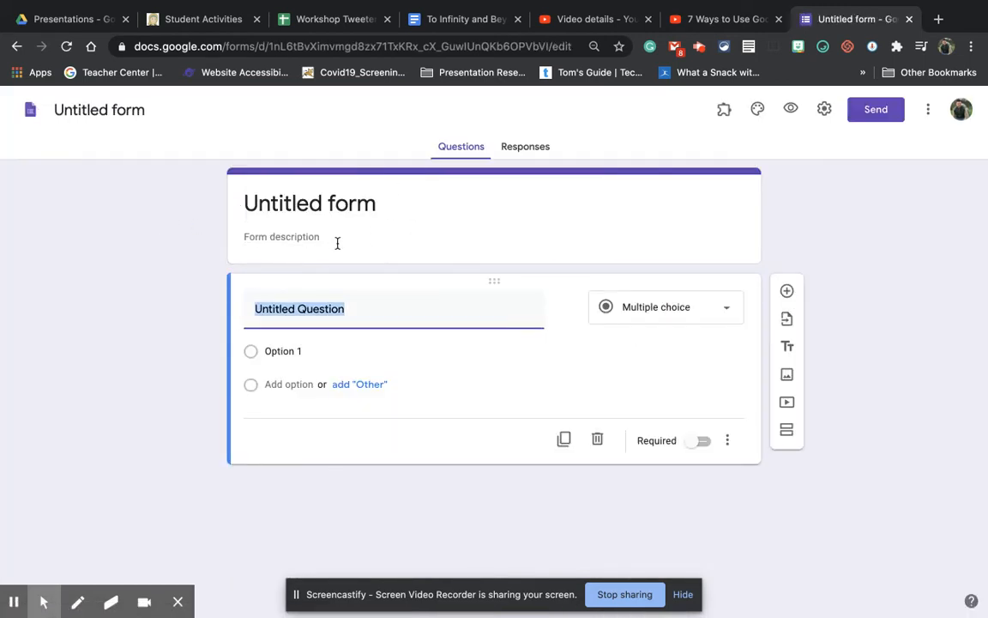
Replace the untitled form's heading with the text "Title".
{"action": "left_click", "coordinate": [314, 204]}
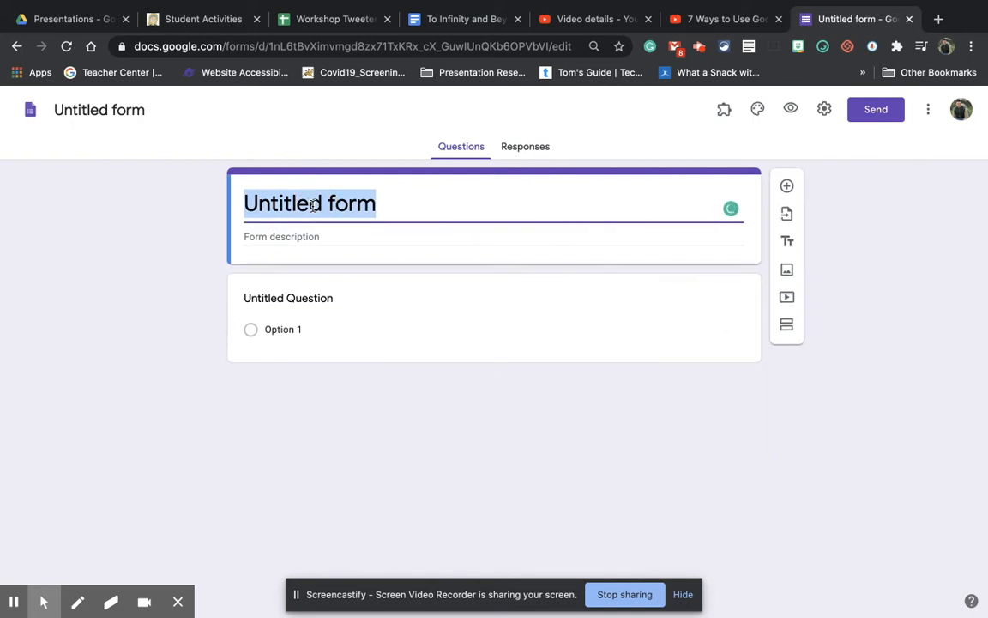
{"action": "type", "text": "Title"}
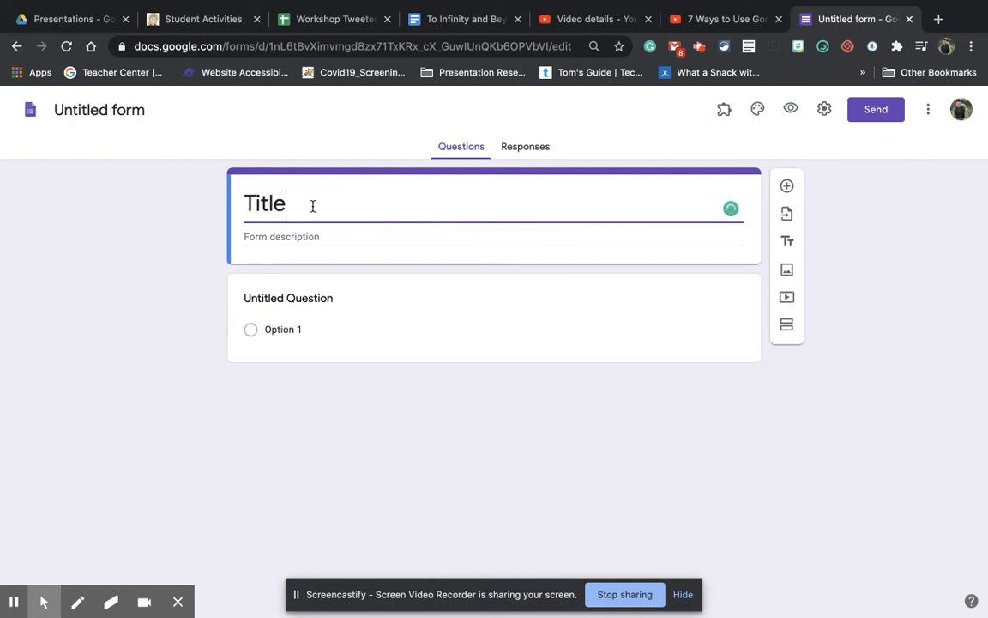
{"action": "left_click", "coordinate": [137, 302]}
Turn the untitled question into a required short-answer question labelled "Name".
{"action": "left_click", "coordinate": [274, 301]}
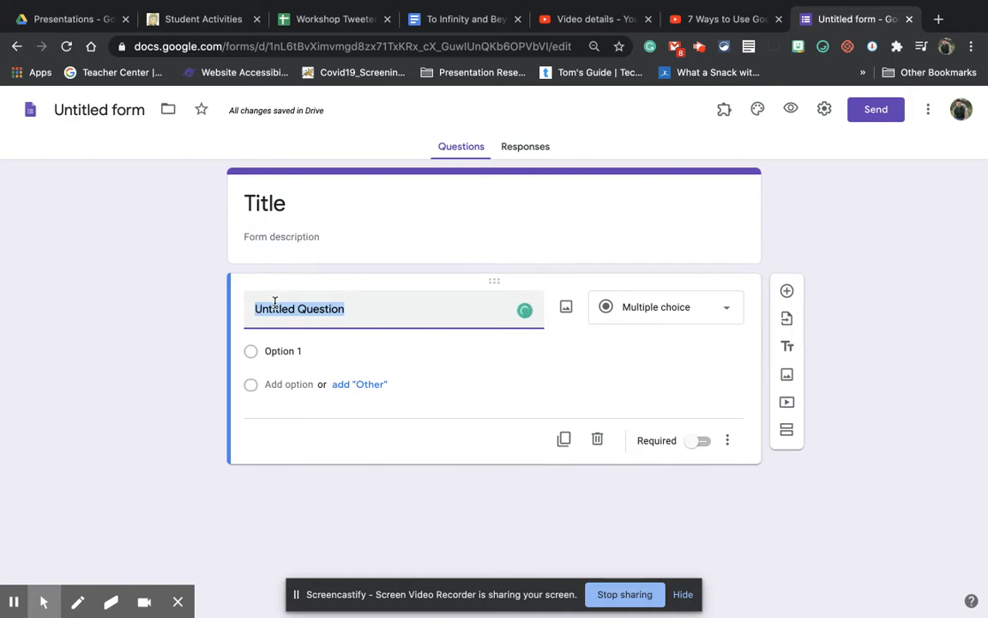
{"action": "type", "text": "Nae"}
{"action": "key", "text": "BackSpace"}
{"action": "type", "text": "me"}
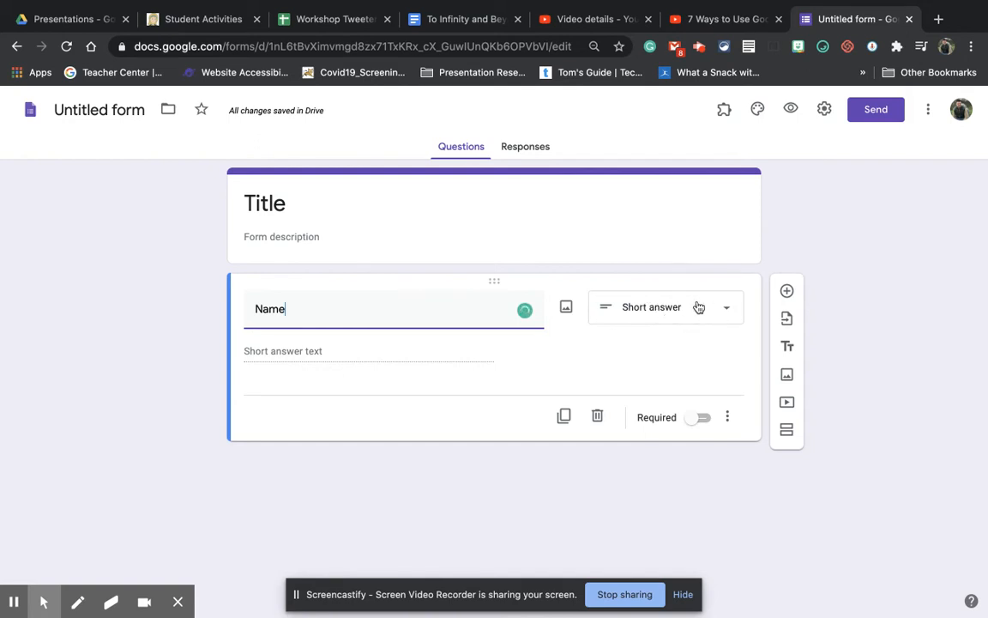
{"action": "left_click", "coordinate": [698, 418]}
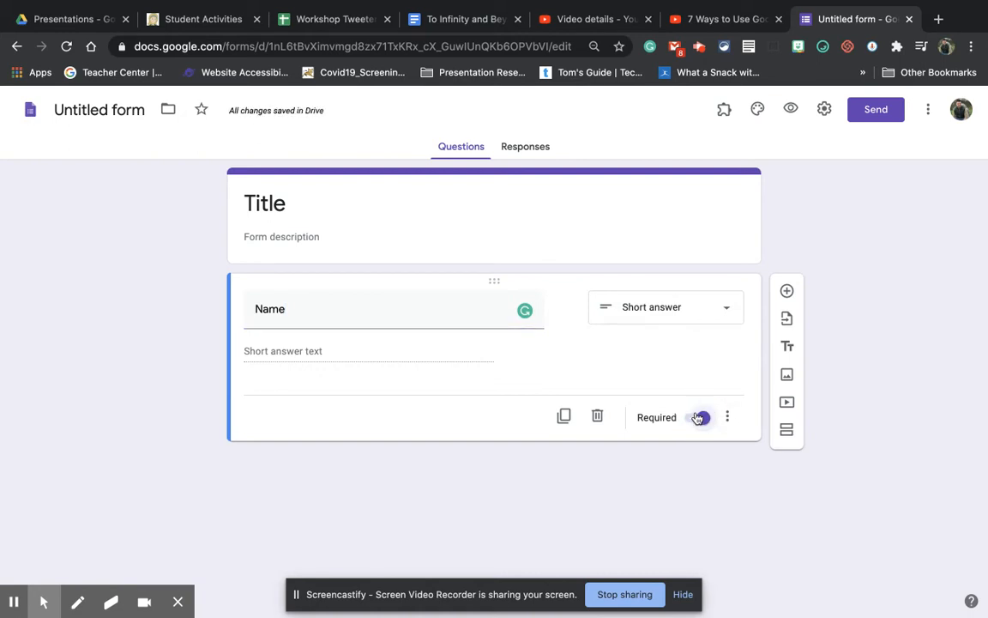
Add a second question of the multiple choice type reading "What is your favorite color?".
{"action": "left_click", "coordinate": [788, 293]}
{"action": "left_click", "coordinate": [638, 422]}
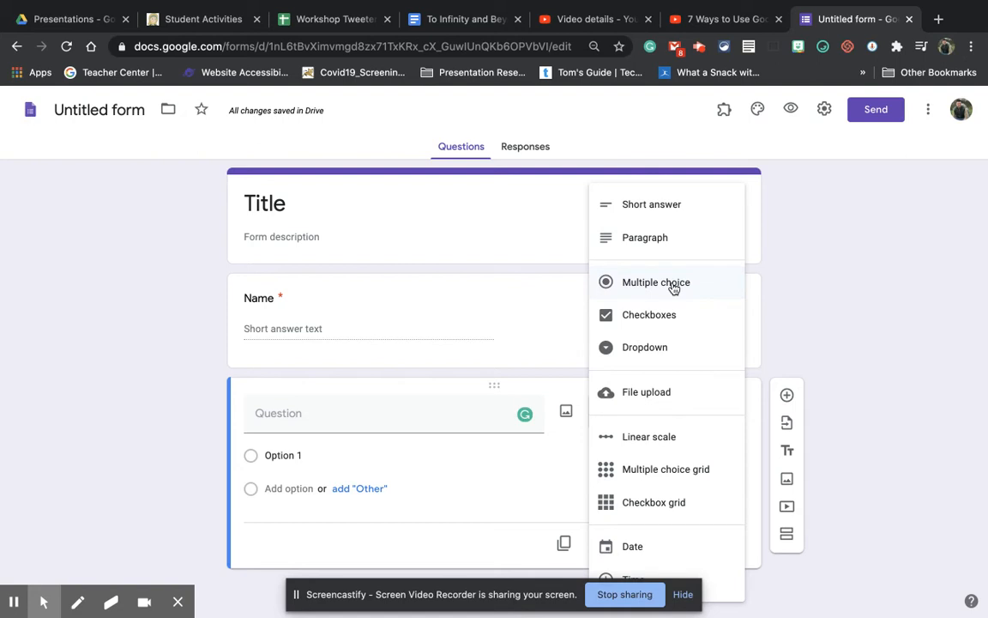
{"action": "left_click", "coordinate": [373, 411]}
{"action": "type", "text": "W"}
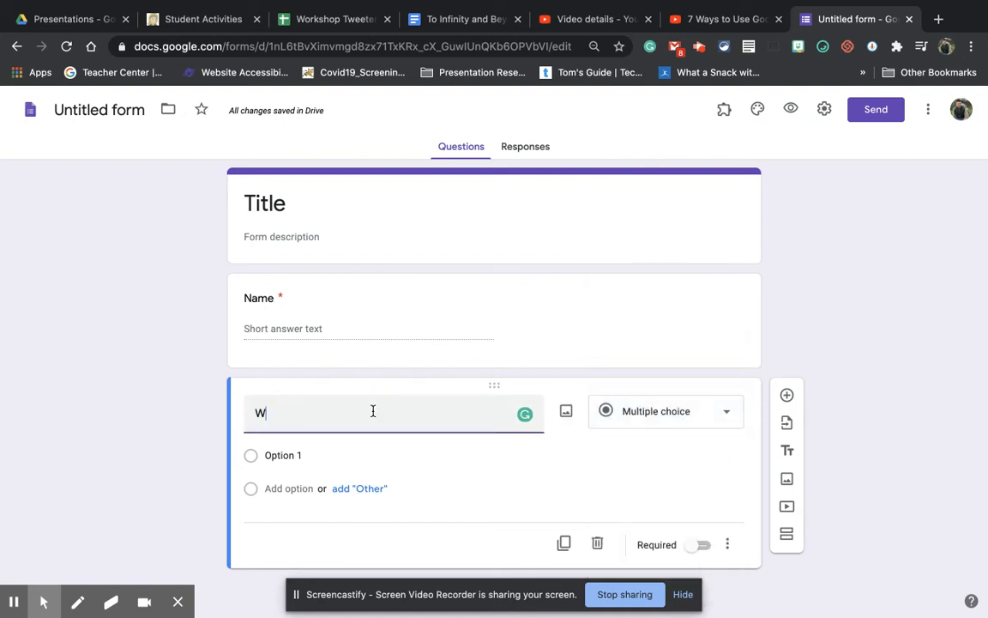
{"action": "type", "text": "hat is your favorite color?"}
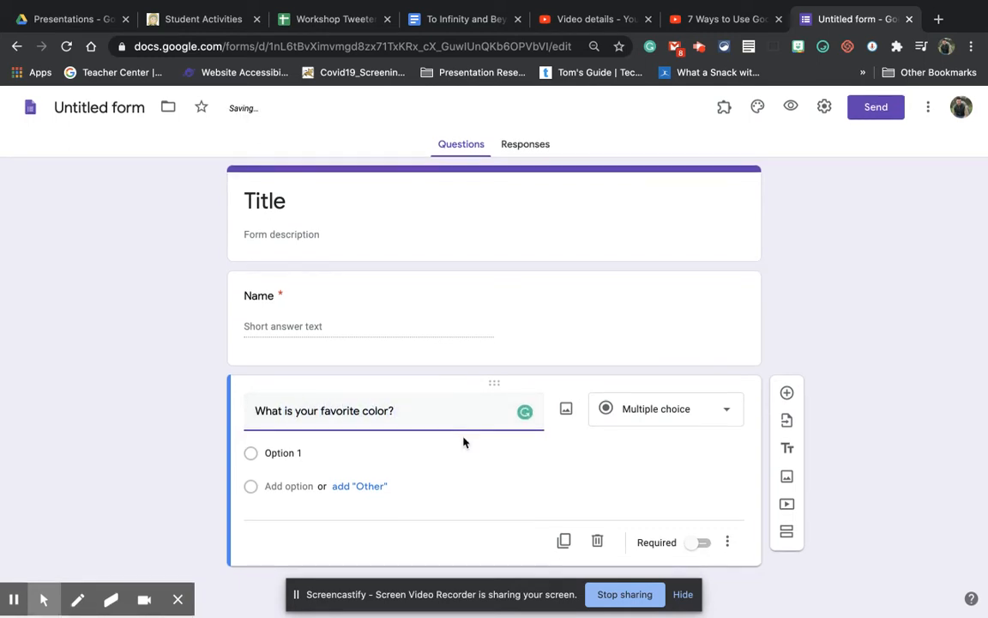
Give the color question the options Blue, Red, Green and Other, and make it required.
{"action": "left_click", "coordinate": [346, 455]}
{"action": "type", "text": "Blue"}
{"action": "key", "text": "Return"}
{"action": "type", "text": "Red"}
{"action": "key", "text": "Return"}
{"action": "type", "text": "Green"}
{"action": "scroll", "coordinate": [348, 454], "scroll_direction": "down", "scroll_amount": 1}
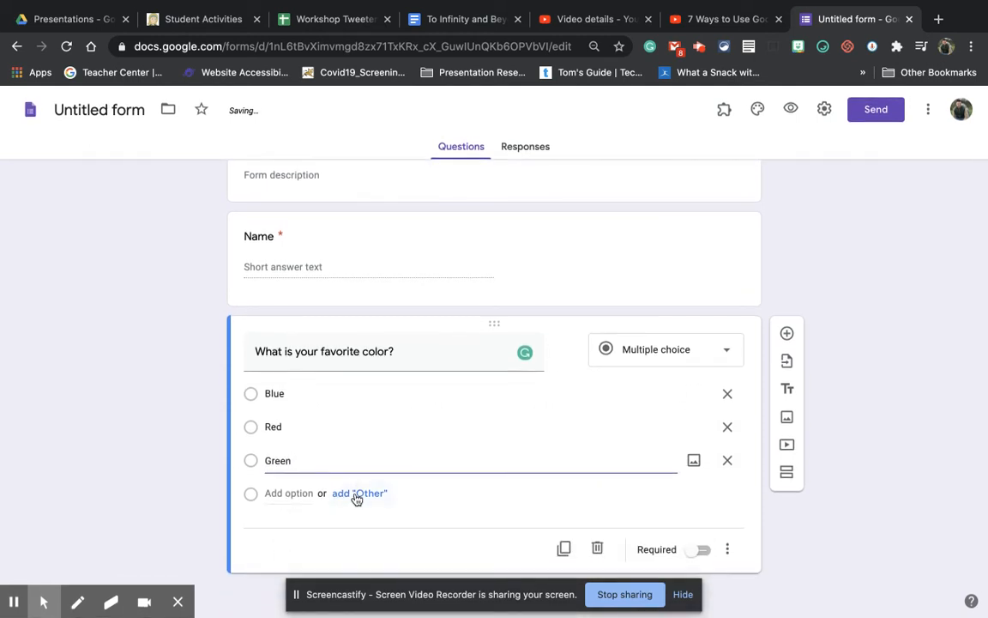
{"action": "left_click", "coordinate": [357, 495]}
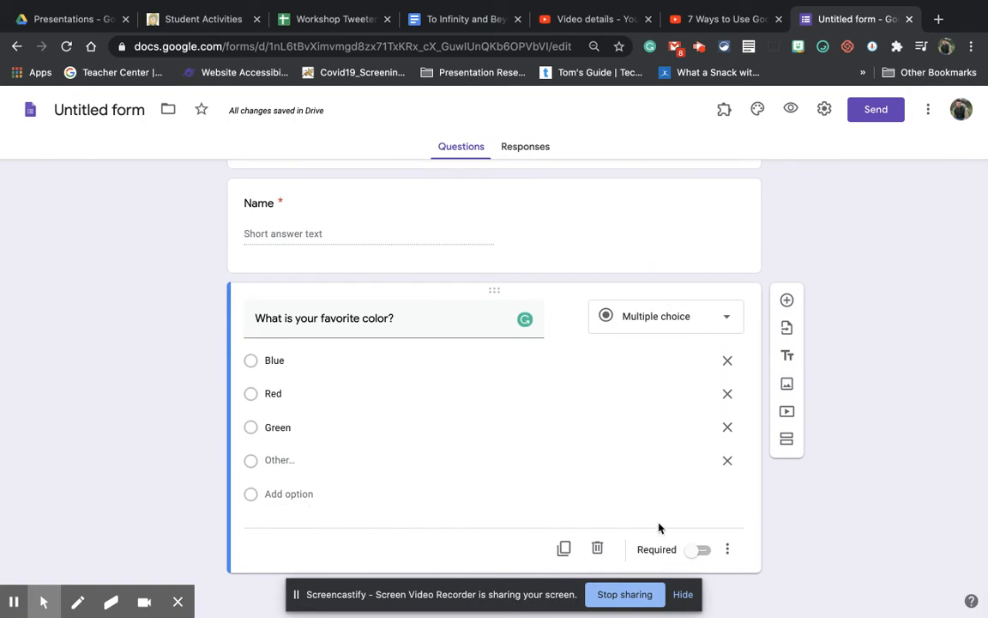
{"action": "left_click", "coordinate": [697, 556]}
Change the form's title to "Color Survey" and apply the same name to the form file.
{"action": "scroll", "coordinate": [479, 282], "scroll_direction": "up", "scroll_amount": 3}
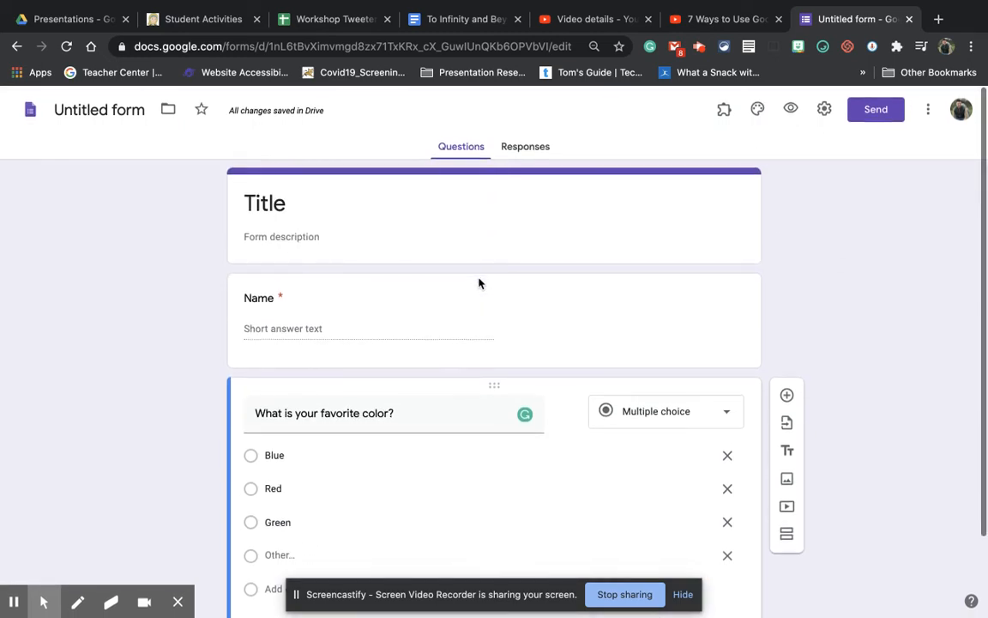
{"action": "left_click", "coordinate": [298, 204]}
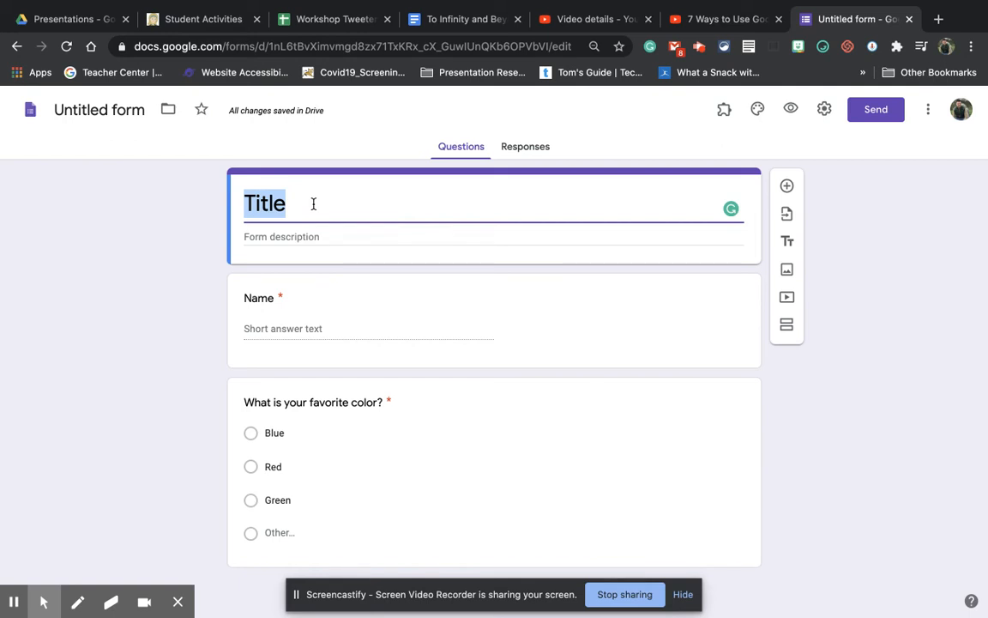
{"action": "type", "text": "Color Survey"}
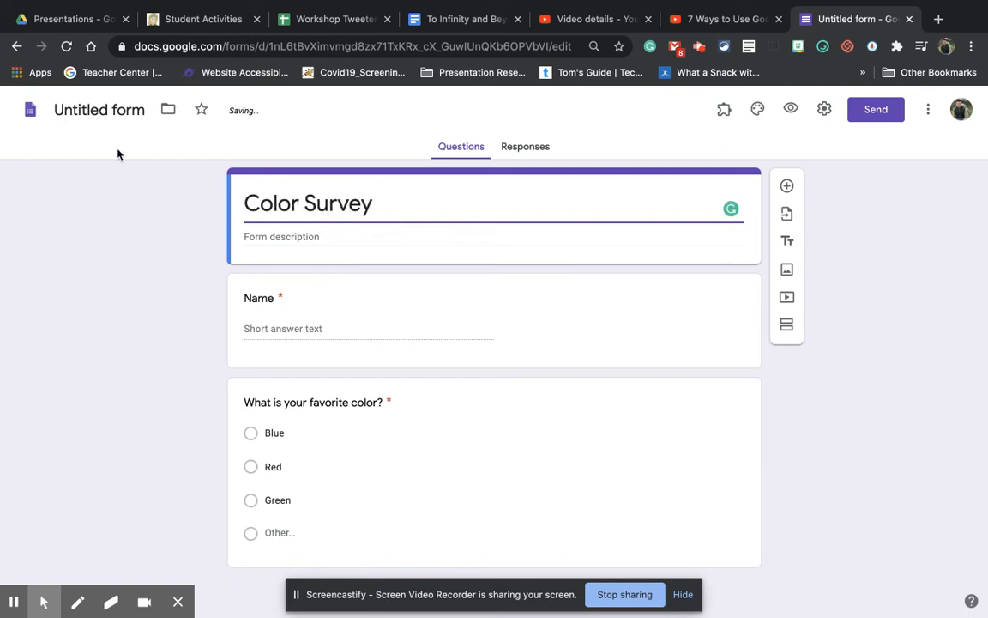
{"action": "left_click", "coordinate": [99, 112]}
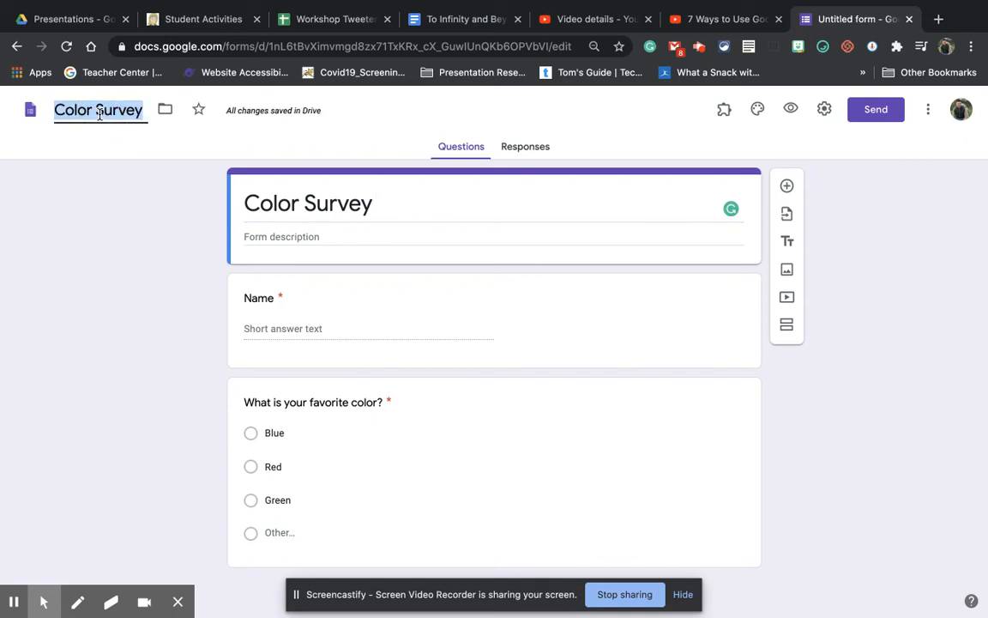
{"action": "left_click", "coordinate": [150, 311]}
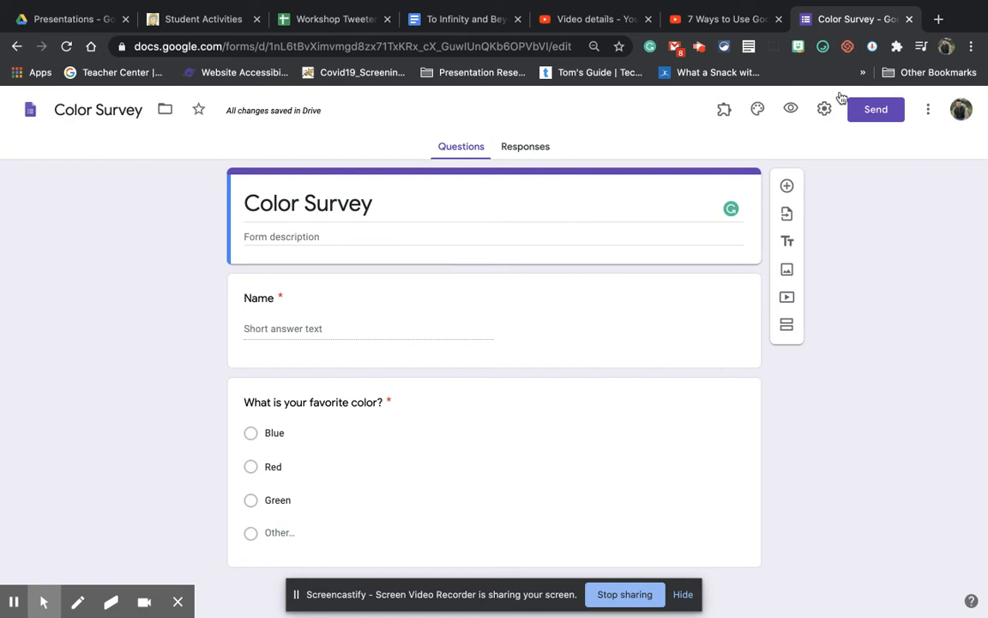
Copy the form's full shareable link from the send options, view the email sending option, and close the dialog.
{"action": "left_click", "coordinate": [885, 116]}
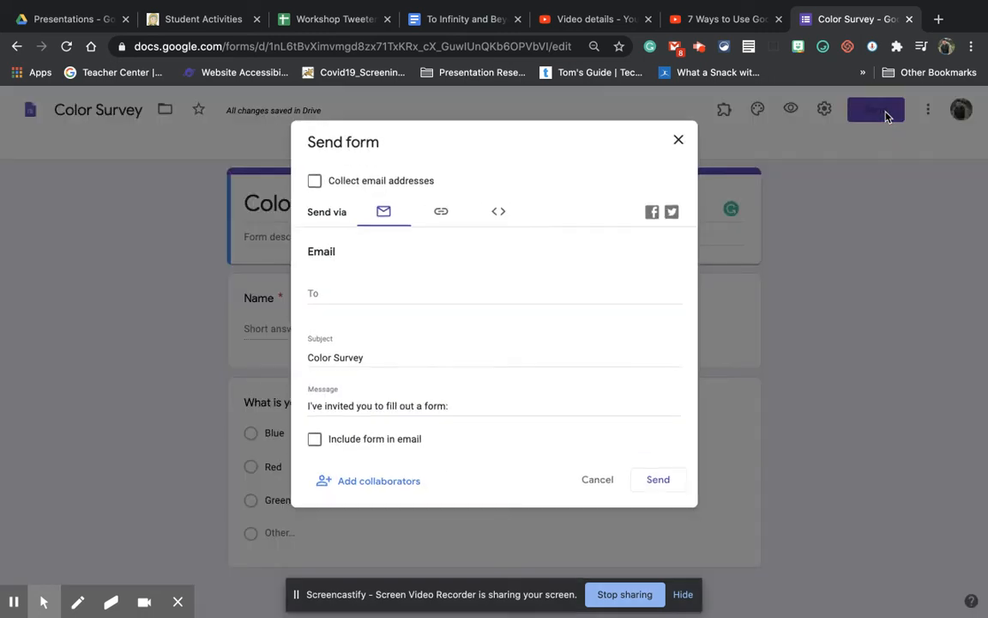
{"action": "left_click", "coordinate": [443, 213]}
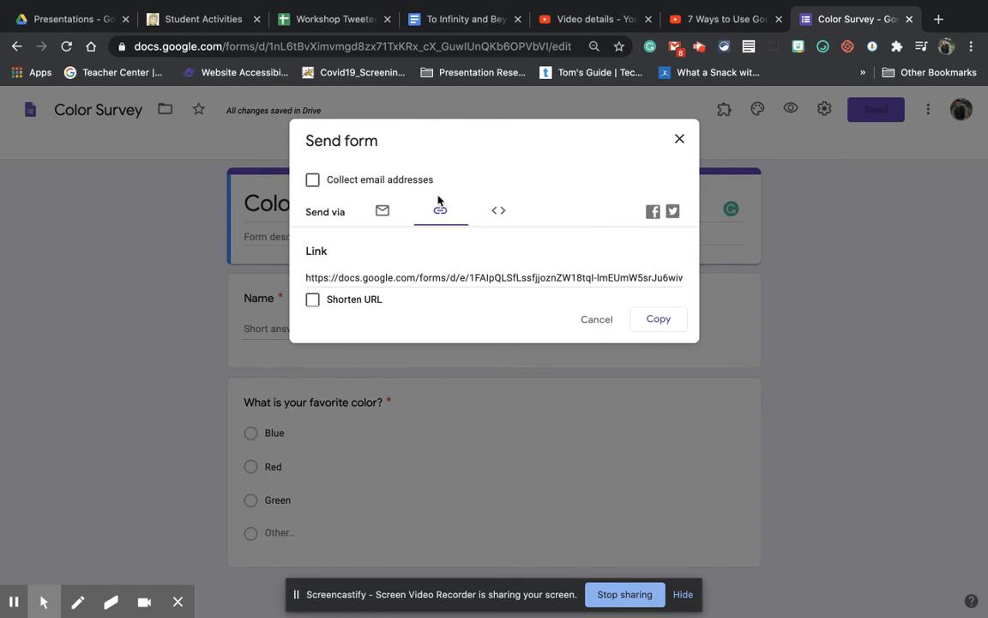
{"action": "left_click", "coordinate": [658, 323]}
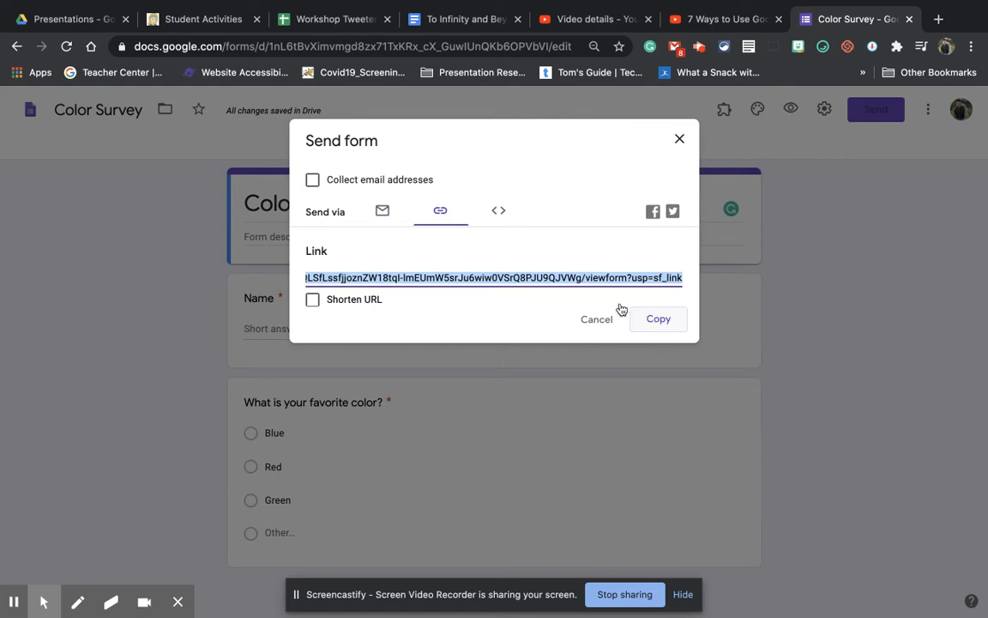
{"action": "left_click", "coordinate": [383, 213]}
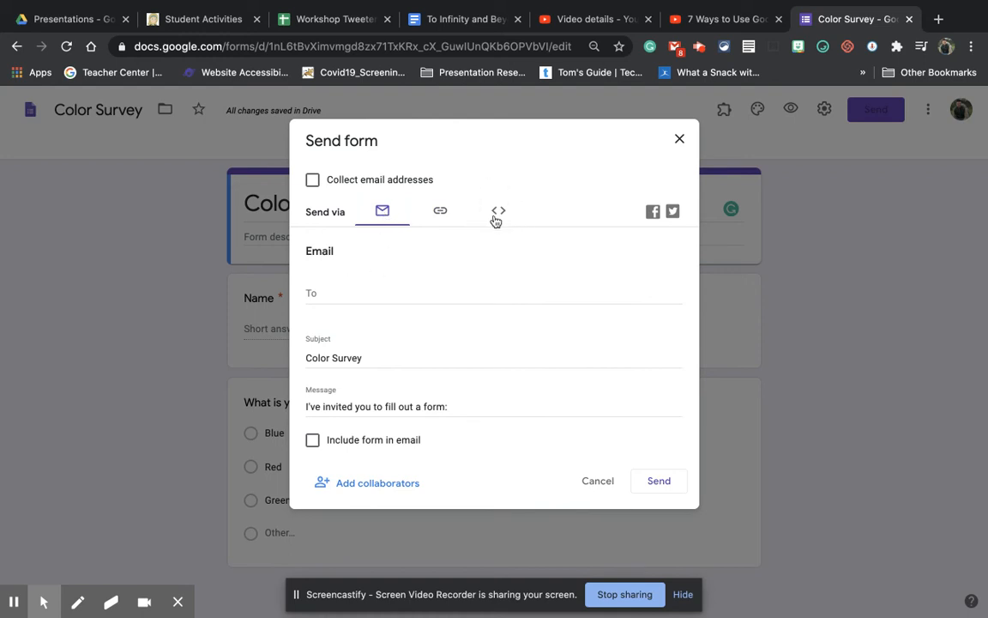
{"action": "left_click", "coordinate": [680, 139]}
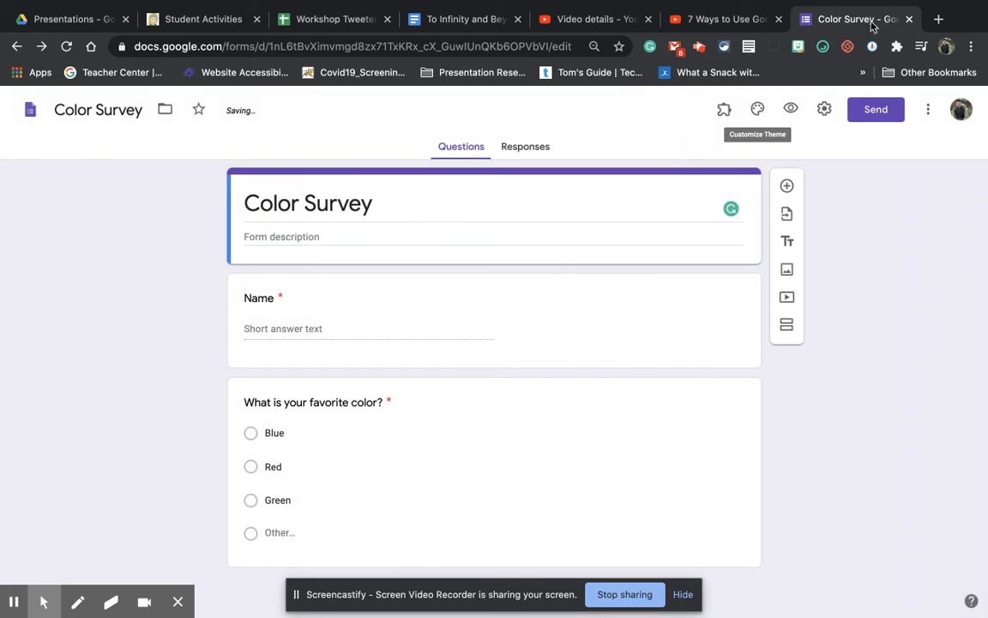
Open the copied Color Survey link in a new browser tab.
{"action": "left_click", "coordinate": [938, 19]}
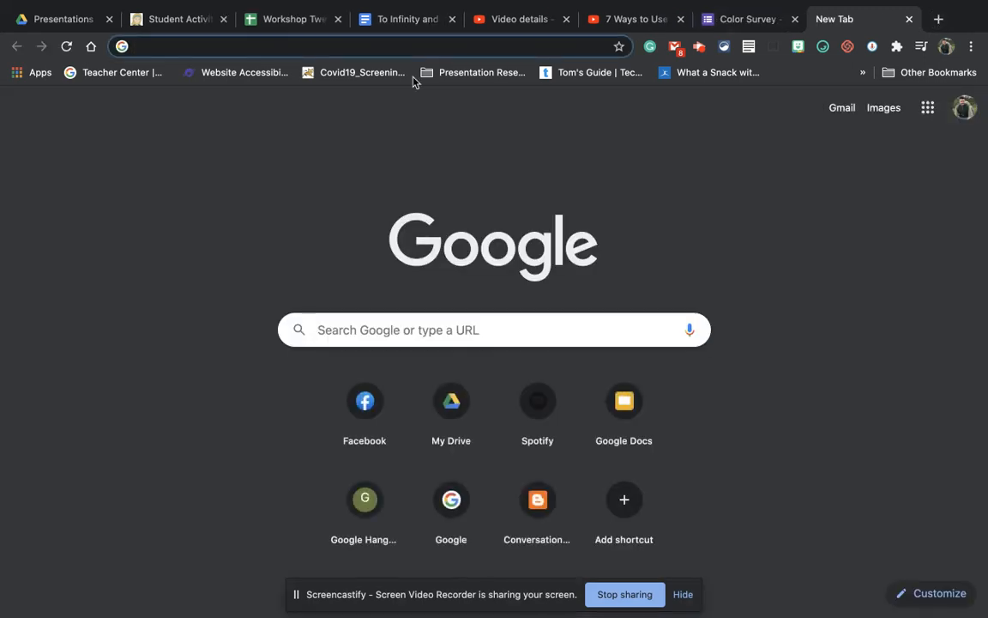
{"action": "key", "text": "super+v"}
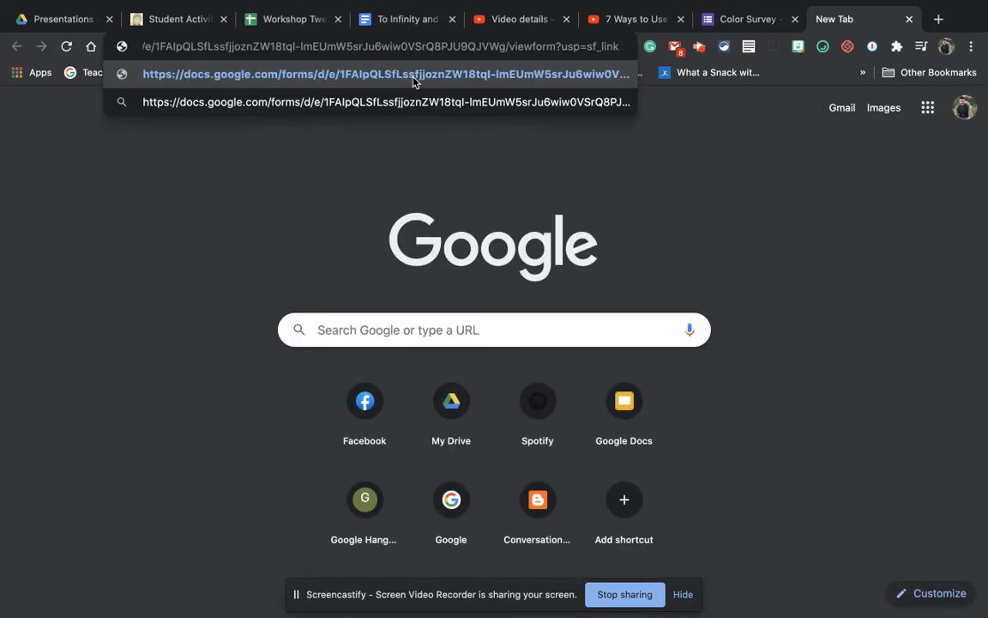
{"action": "key", "text": "Return"}
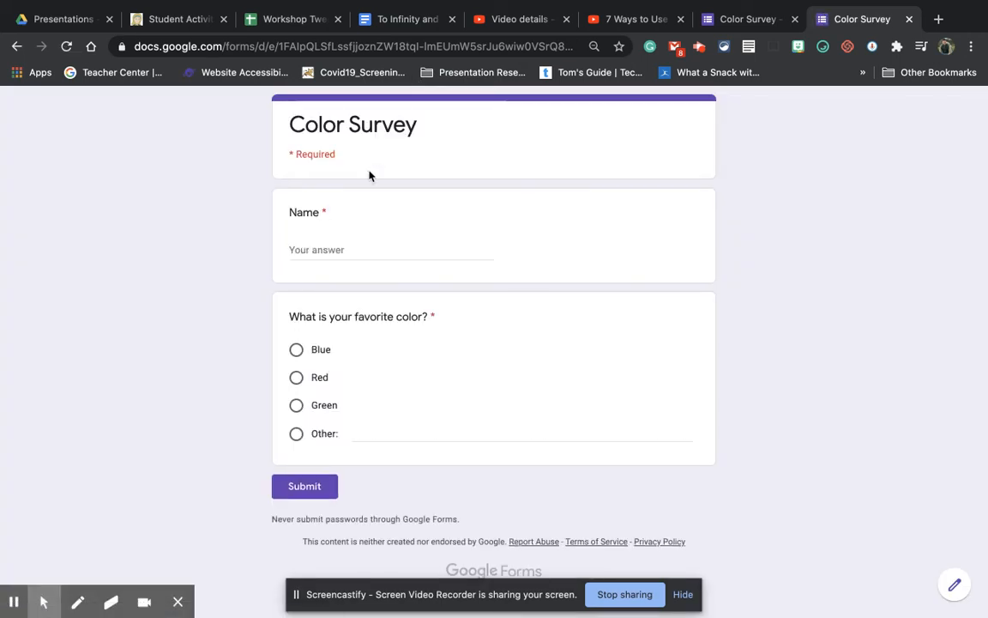
Fill in the respondent's first name, choose Blue as the favorite color, and submit the response.
{"action": "left_click", "coordinate": [345, 250]}
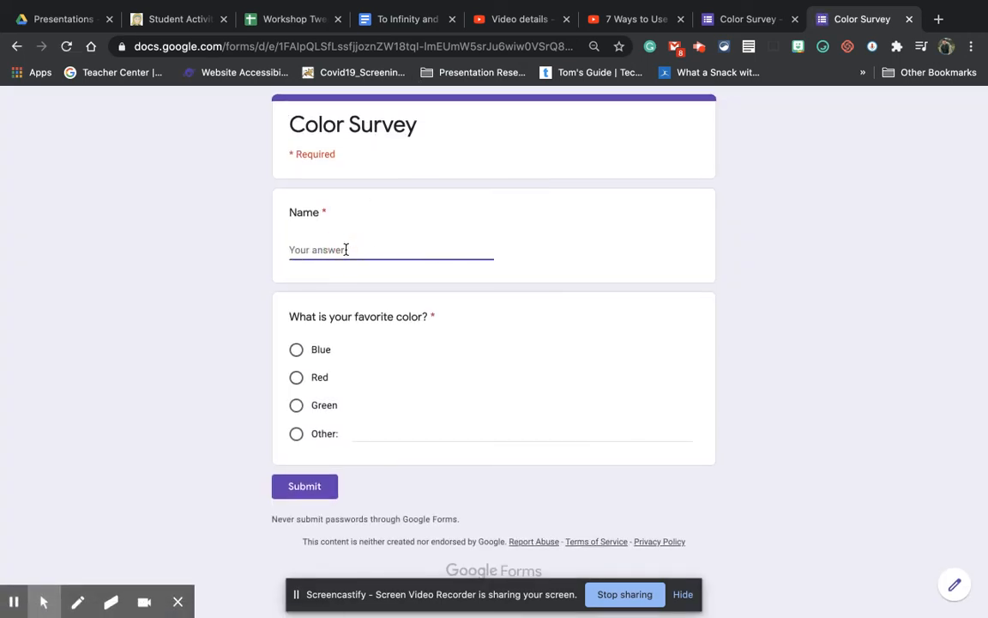
{"action": "type", "text": "Mat"}
{"action": "left_click", "coordinate": [329, 349]}
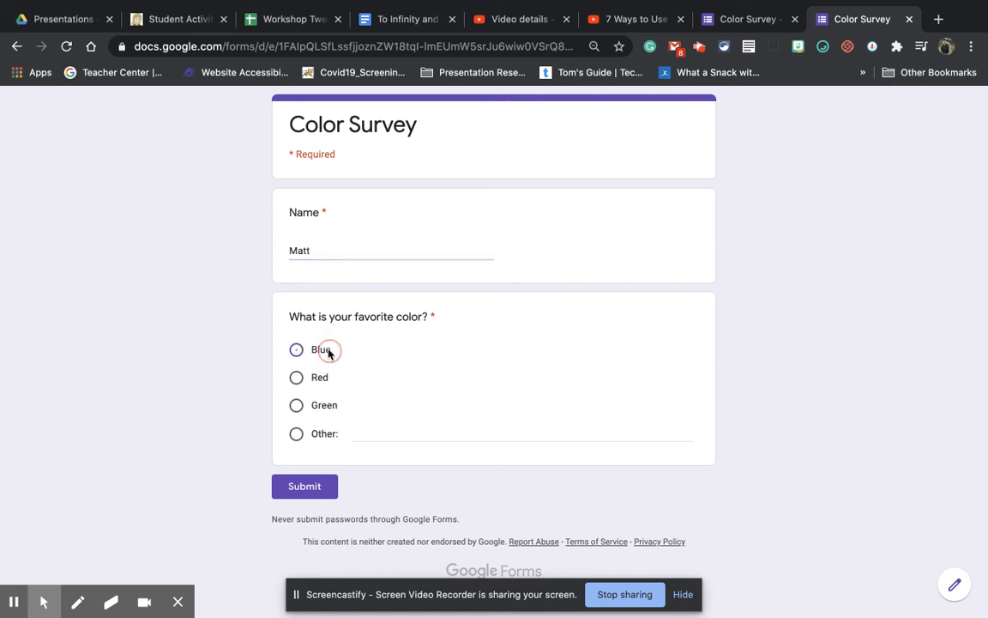
{"action": "left_click", "coordinate": [320, 489]}
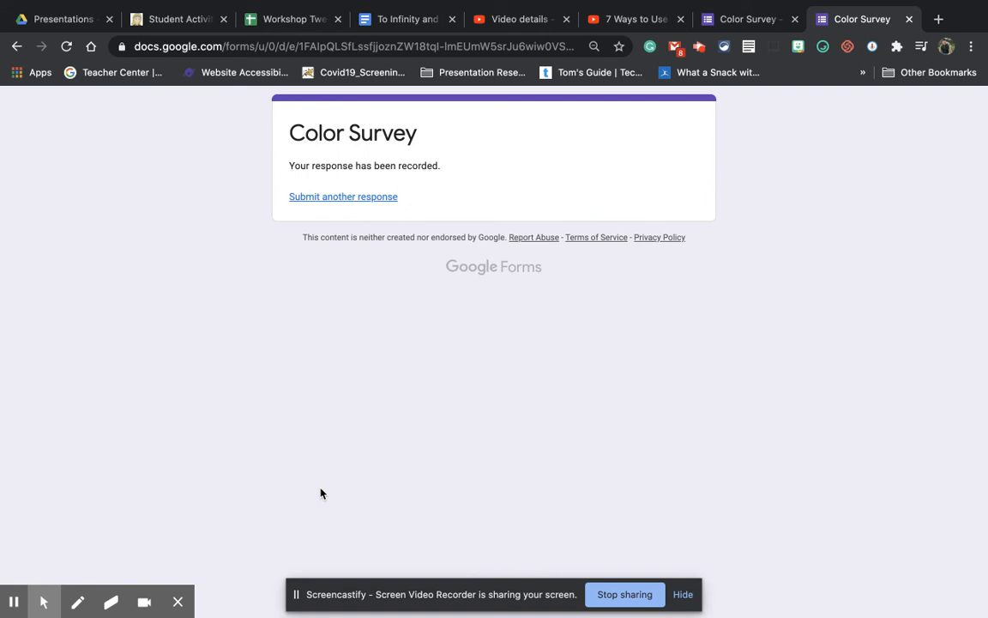
Close the submitted survey's tab and view the summary of responses in the form editor.
{"action": "left_click", "coordinate": [909, 19]}
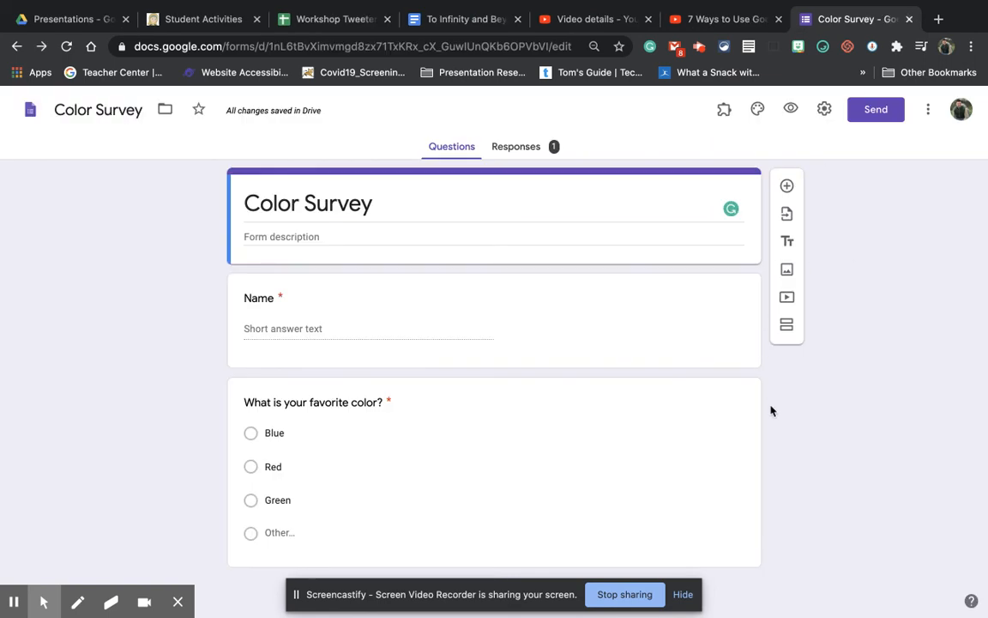
{"action": "left_click", "coordinate": [529, 153]}
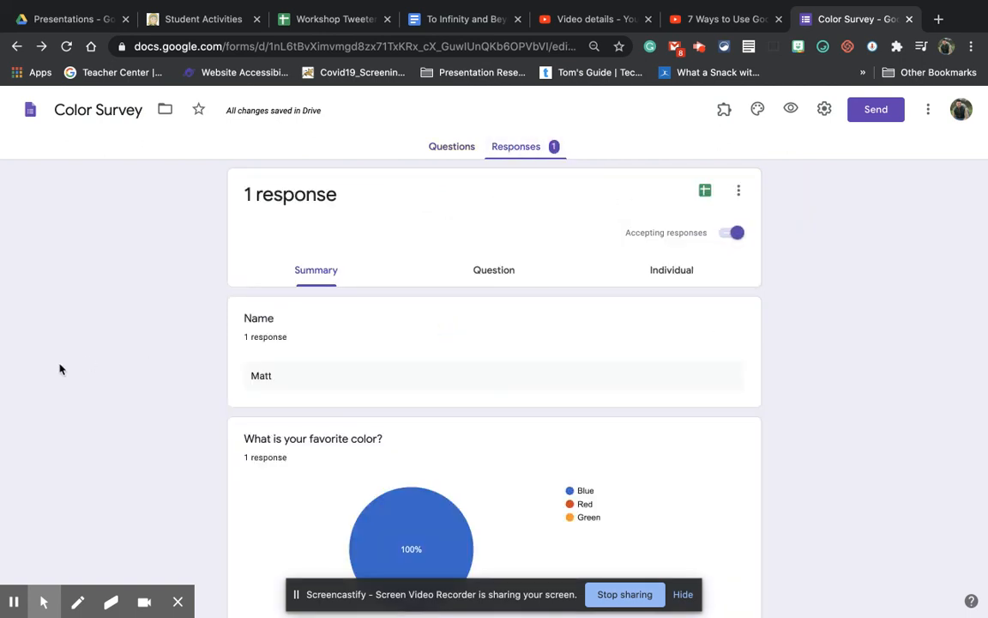
Review the response summary and create a new linked spreadsheet named Color Survey (Responses) as the response destination.
{"action": "scroll", "coordinate": [60, 367], "scroll_direction": "down", "scroll_amount": 2}
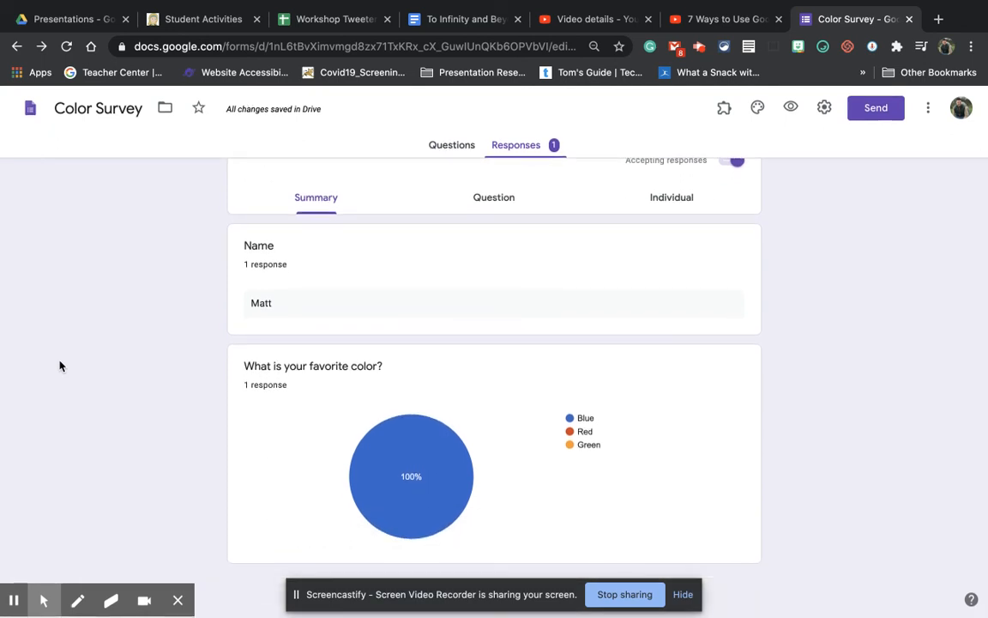
{"action": "scroll", "coordinate": [60, 367], "scroll_direction": "up", "scroll_amount": 2}
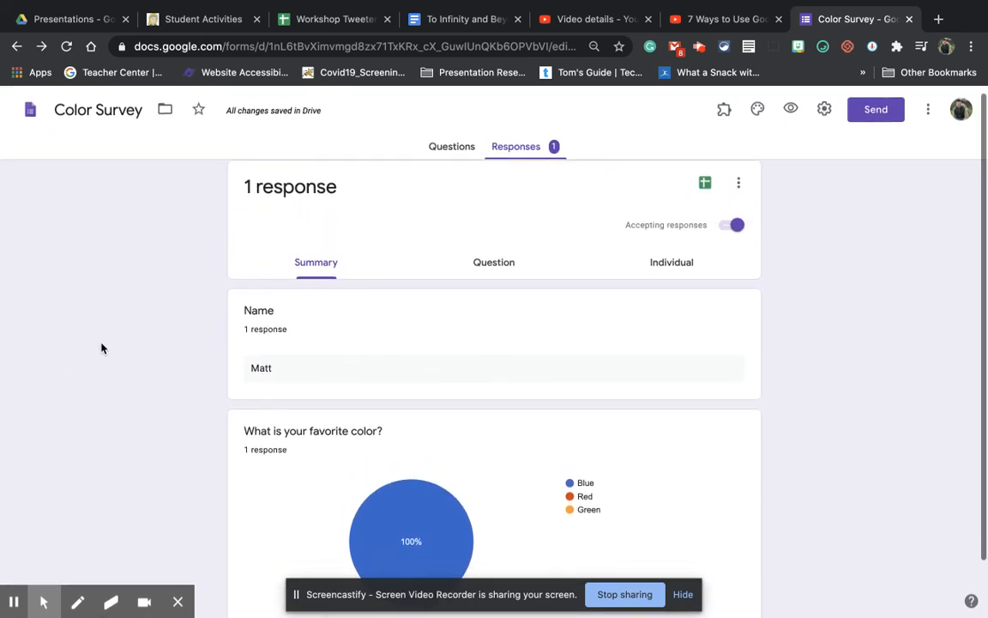
{"action": "left_click", "coordinate": [706, 183]}
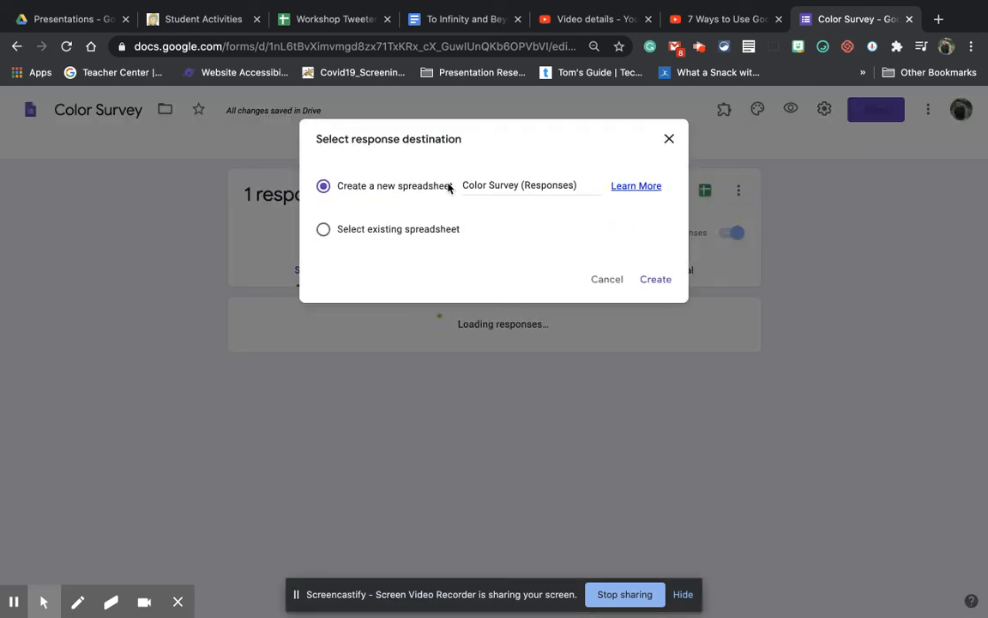
{"action": "left_click", "coordinate": [657, 280]}
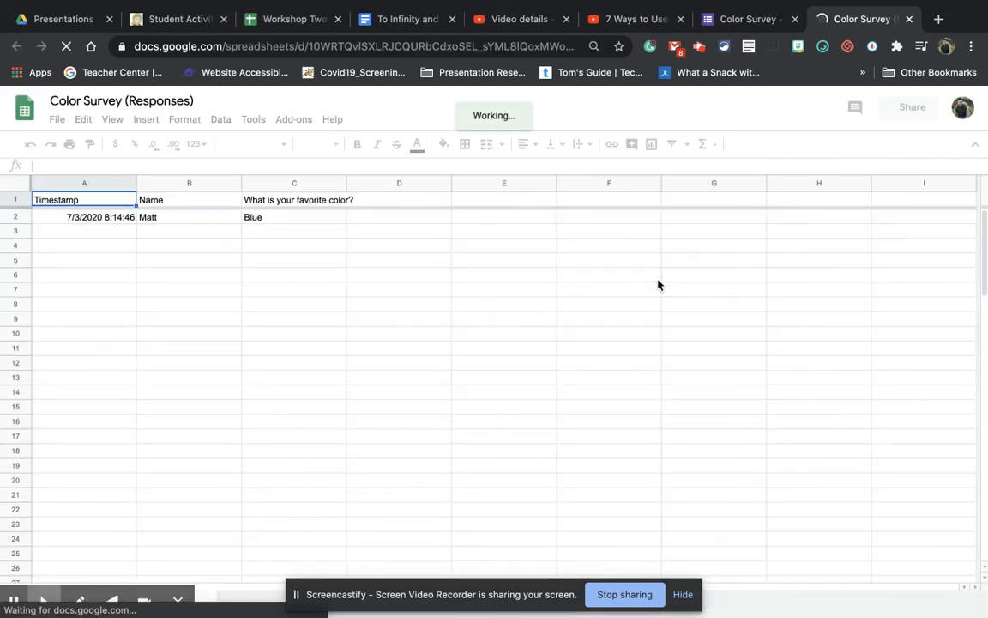
Go back to the form editor to view its questions and response summary, and return to the linked Color Survey (Responses) spreadsheet.
{"action": "left_click", "coordinate": [726, 20]}
{"action": "left_click", "coordinate": [439, 149]}
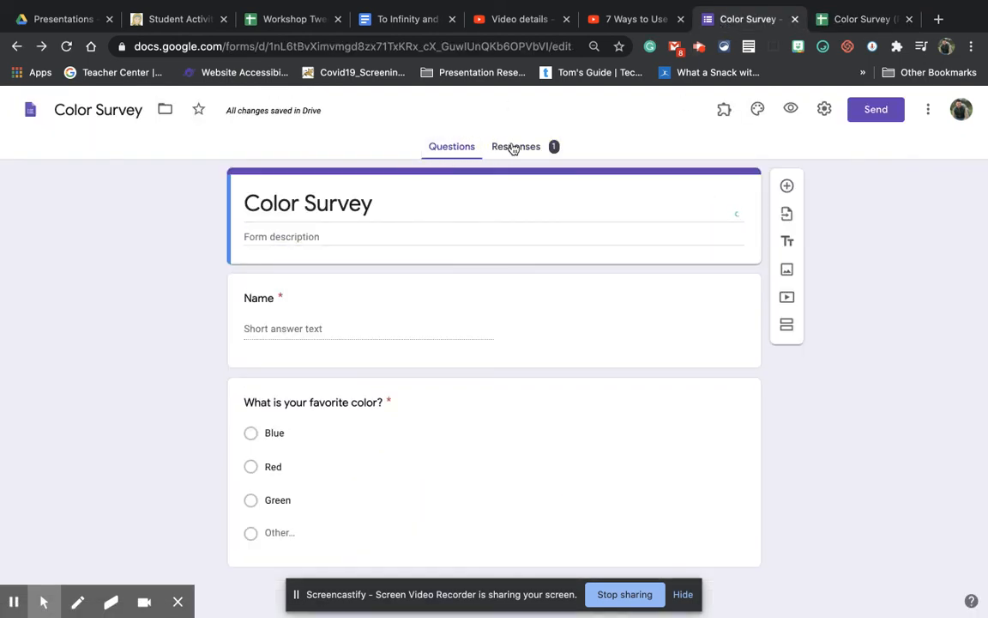
{"action": "left_click", "coordinate": [513, 148]}
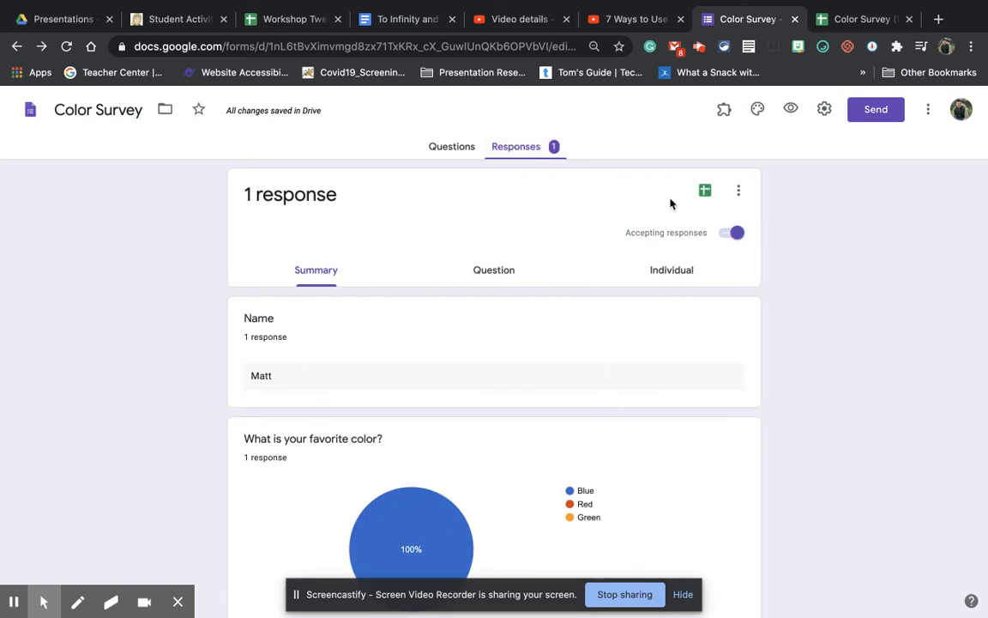
{"action": "left_click", "coordinate": [849, 26]}
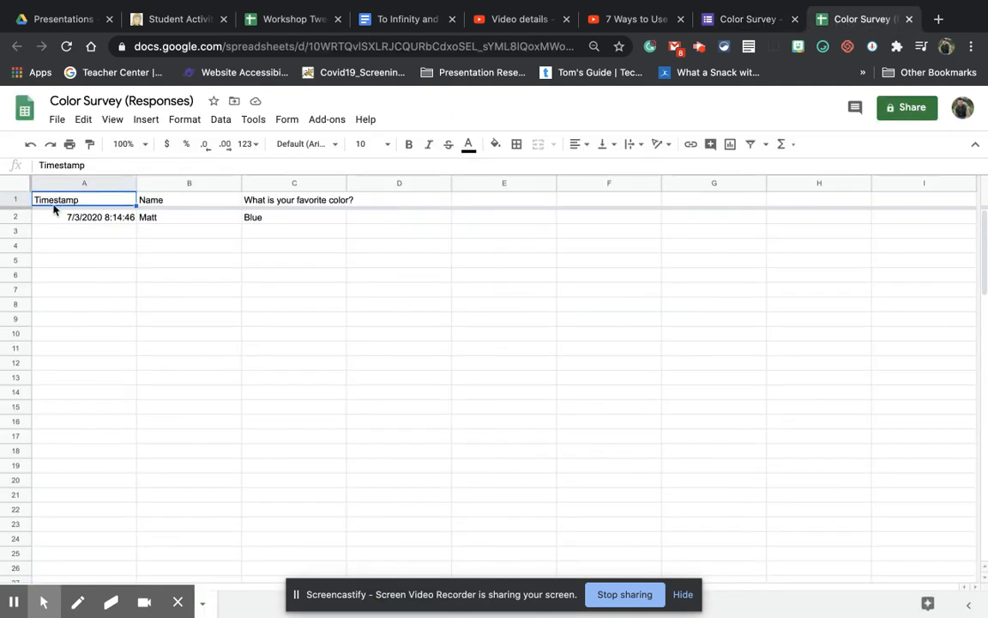